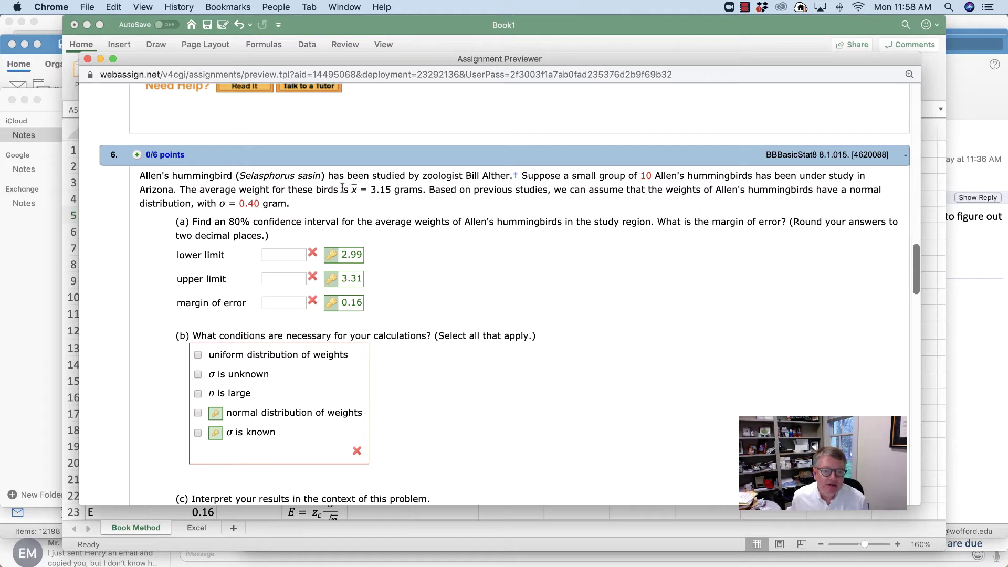
Highlight the given sample mean x̄ = 3.15 and σ = 0.40 in the hummingbird problem text.
drag(342, 190, 423, 189)
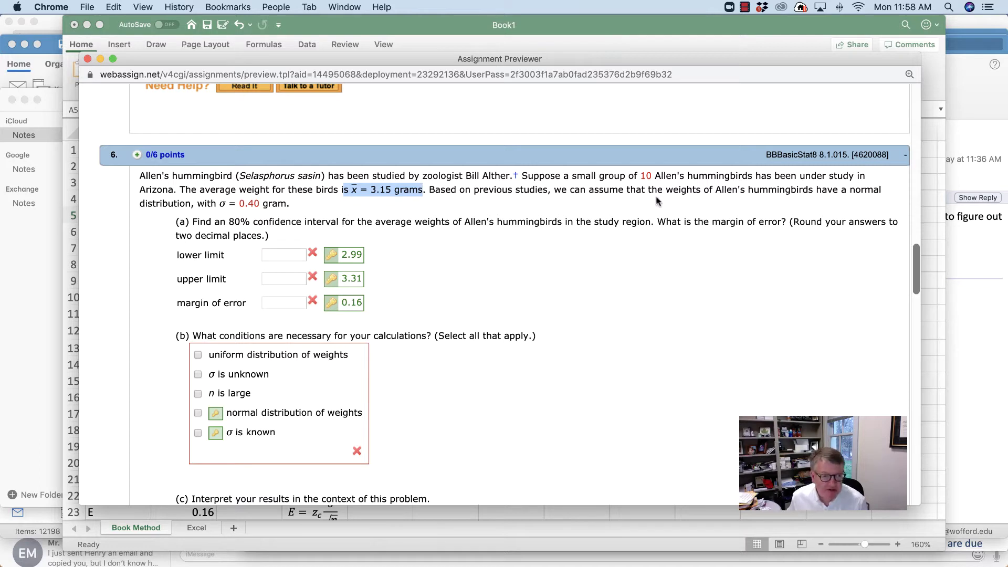
click(222, 203)
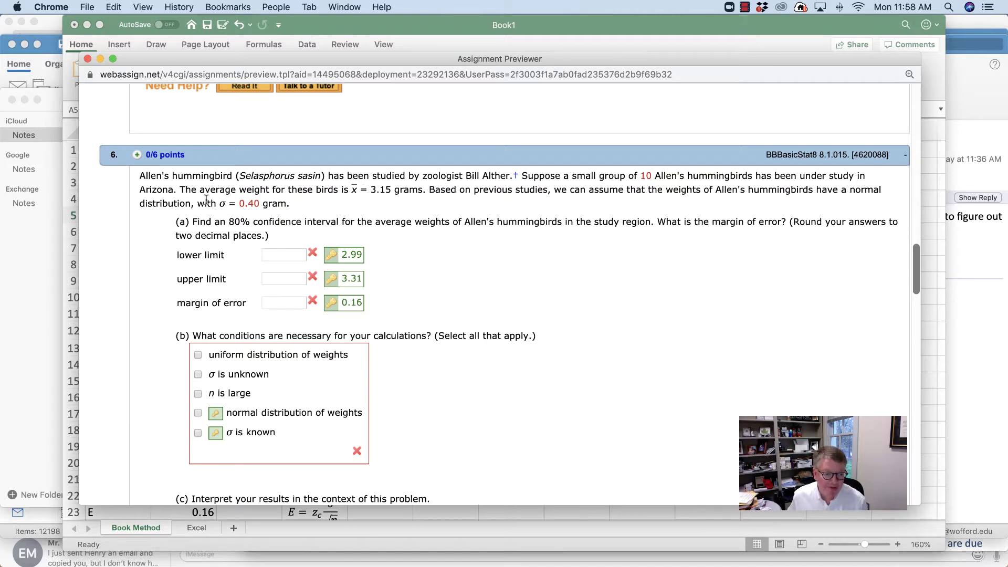
drag(216, 203, 227, 202)
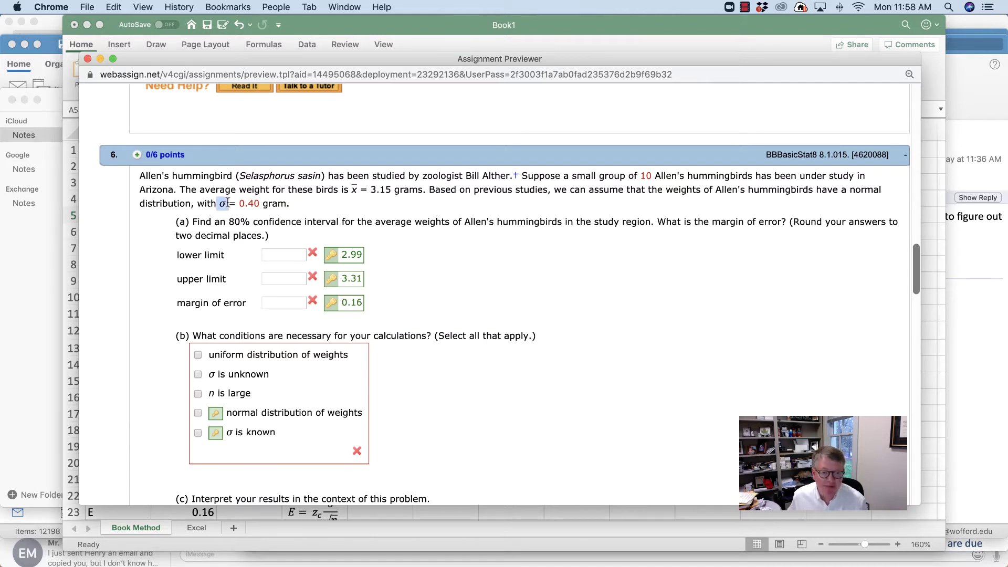
click(353, 189)
drag(354, 189, 417, 190)
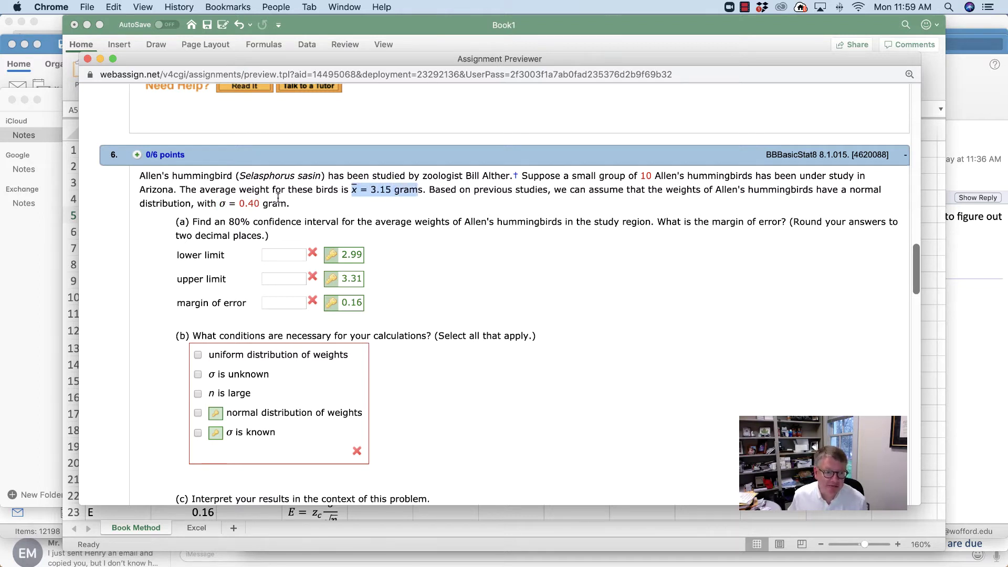
drag(219, 203, 283, 204)
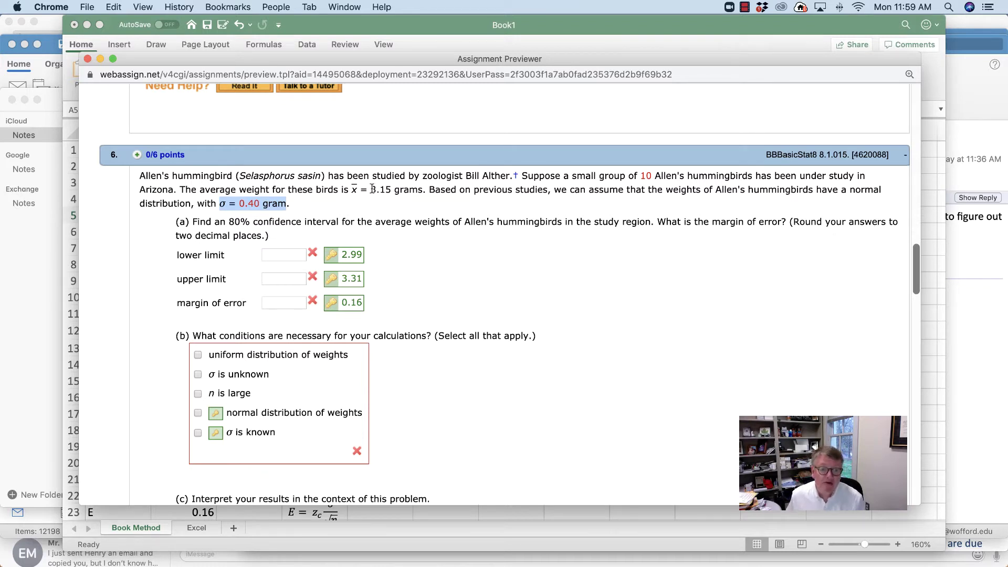
drag(348, 189, 390, 187)
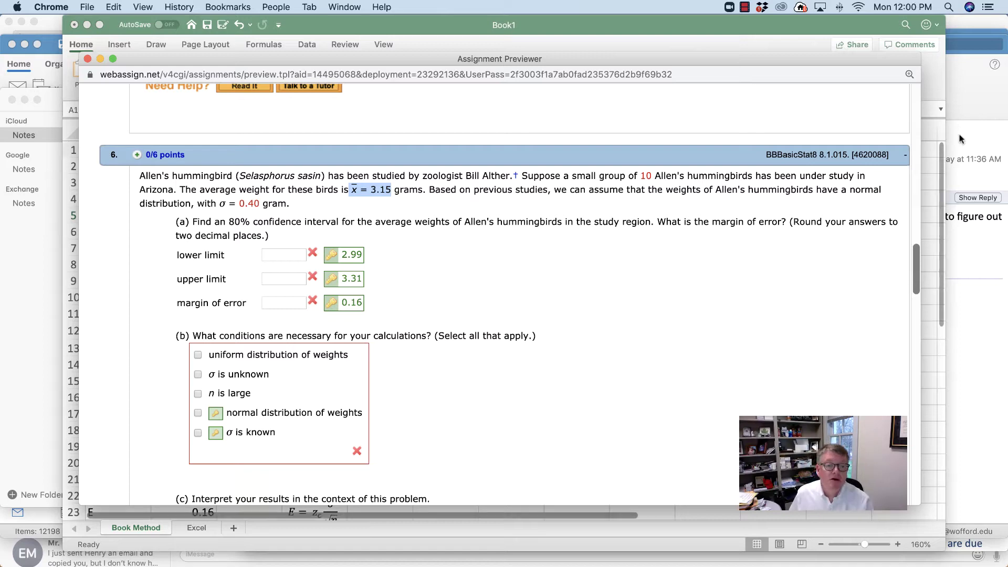
Switch to Excel and point out the Sample and Population tables: mean 3.15, n 10, σ 0.4.
key(super+Tab)
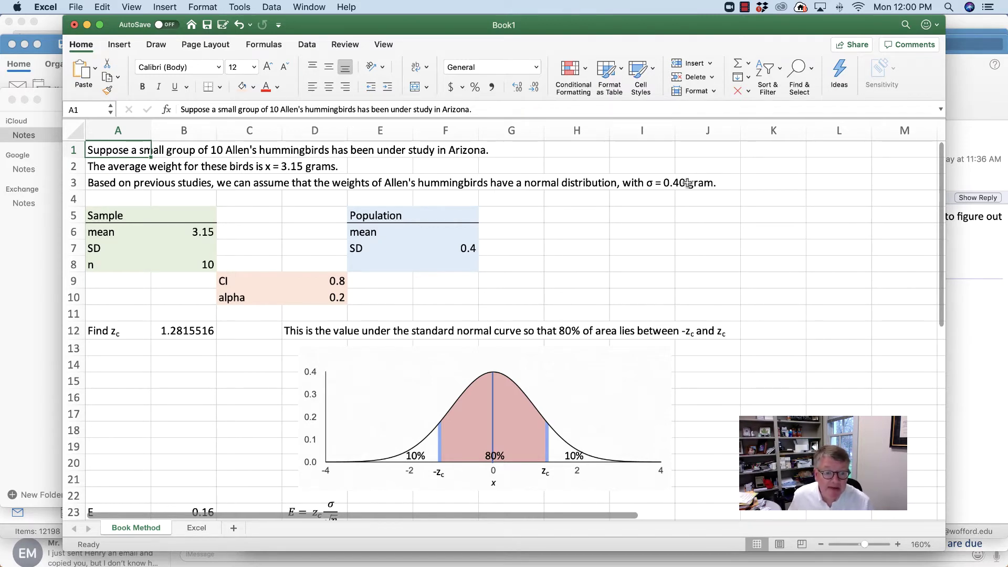
drag(100, 218, 174, 261)
drag(387, 213, 462, 259)
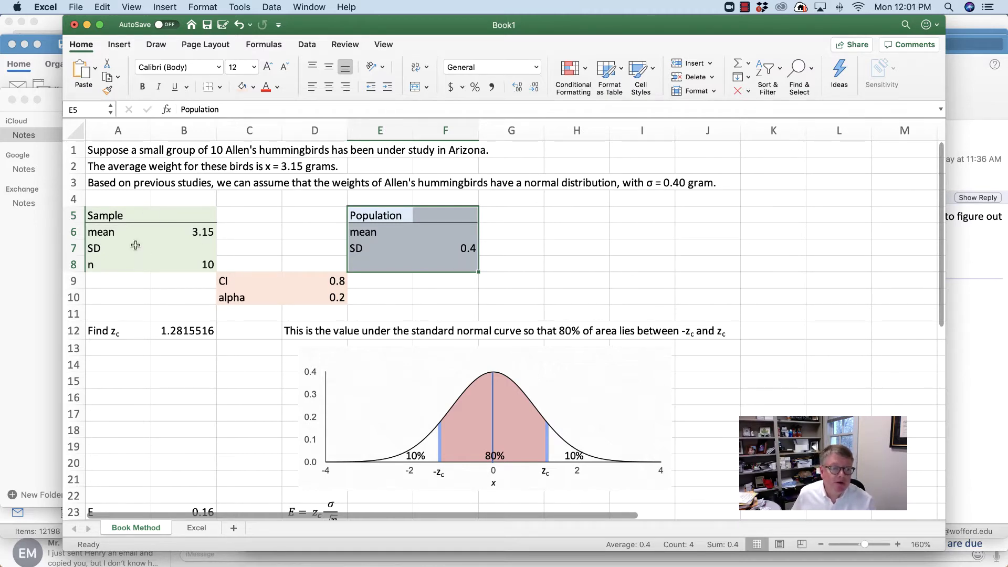
drag(119, 238, 175, 237)
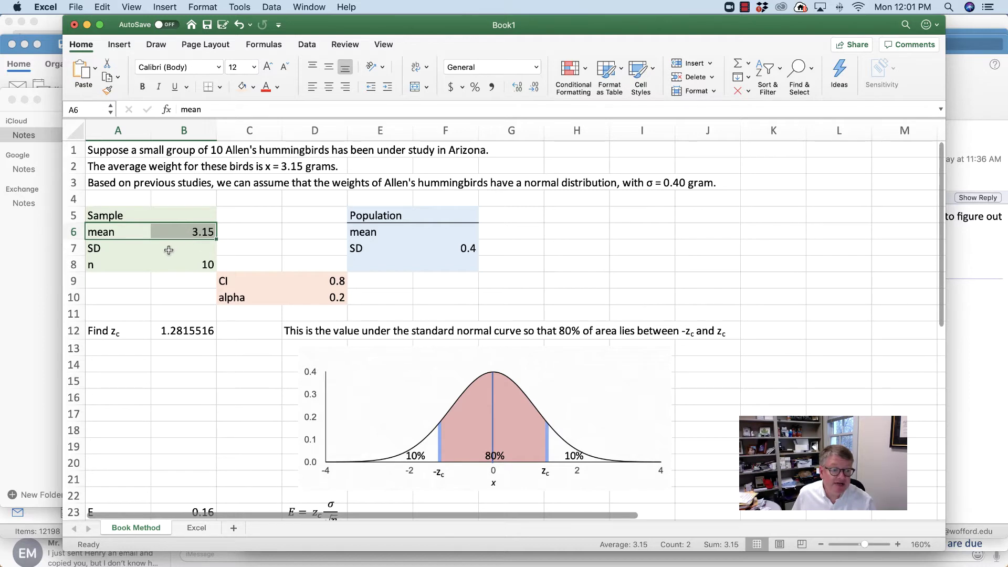
drag(127, 265, 181, 265)
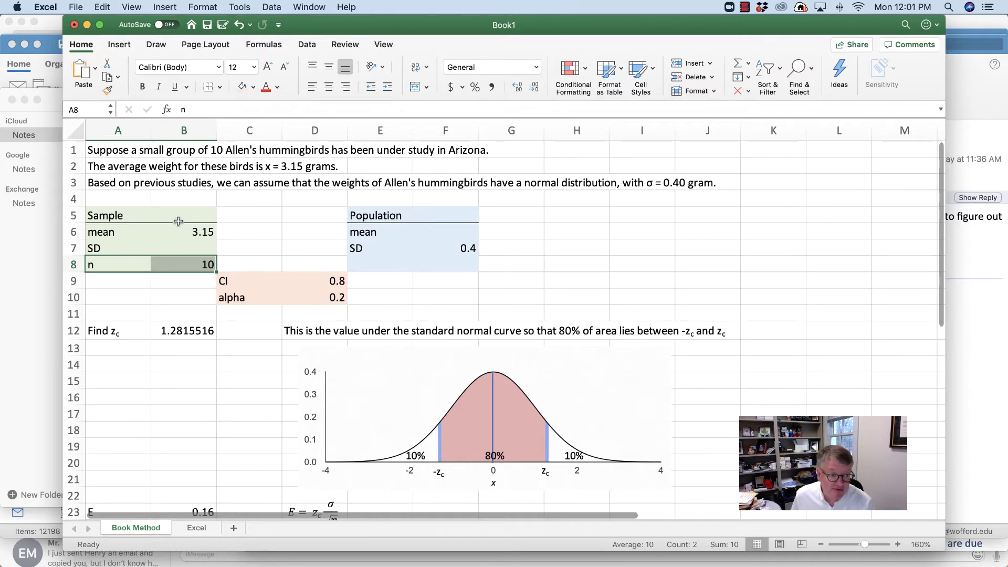
click(124, 264)
drag(124, 265, 166, 263)
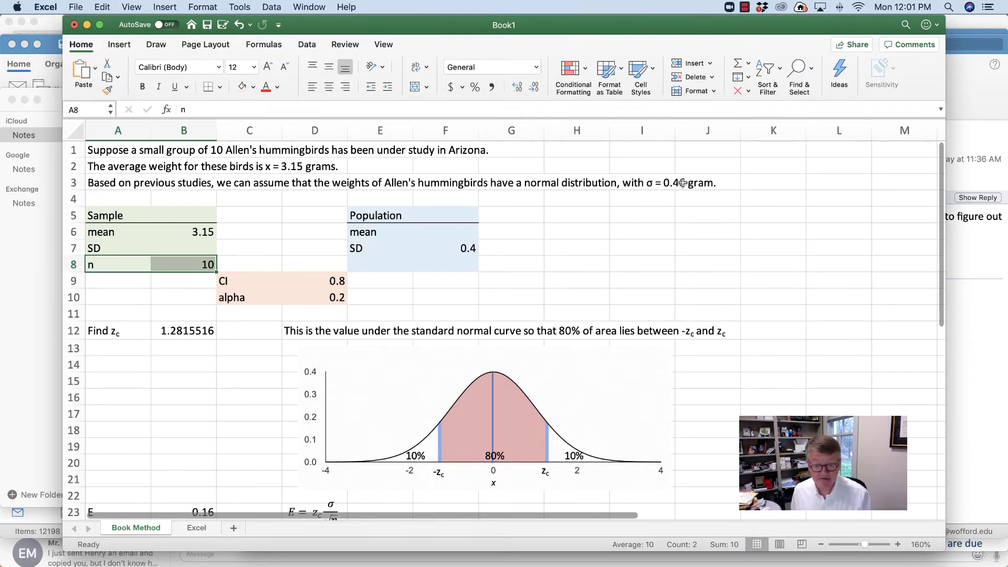
drag(273, 281, 320, 293)
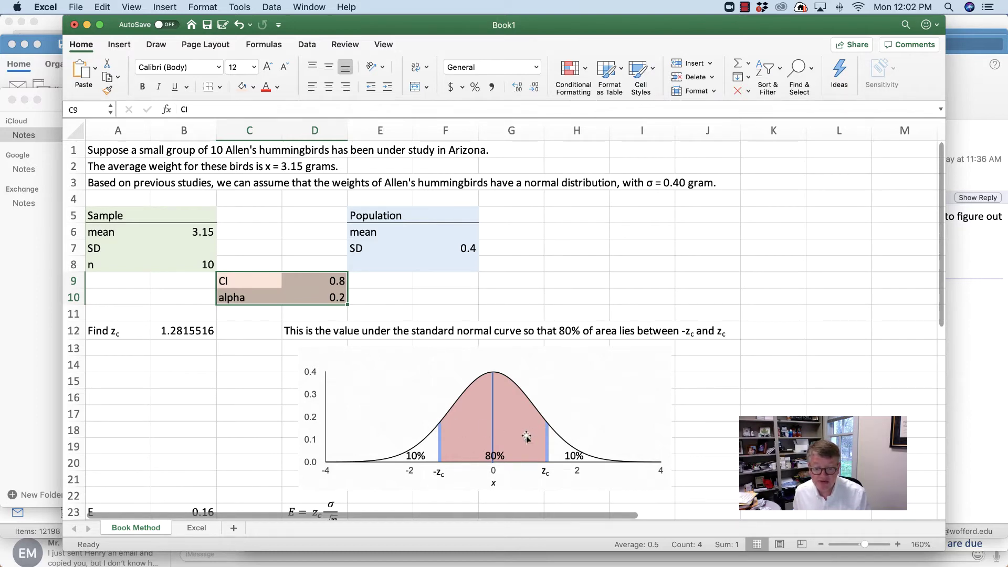
scroll(530, 434, down, 5)
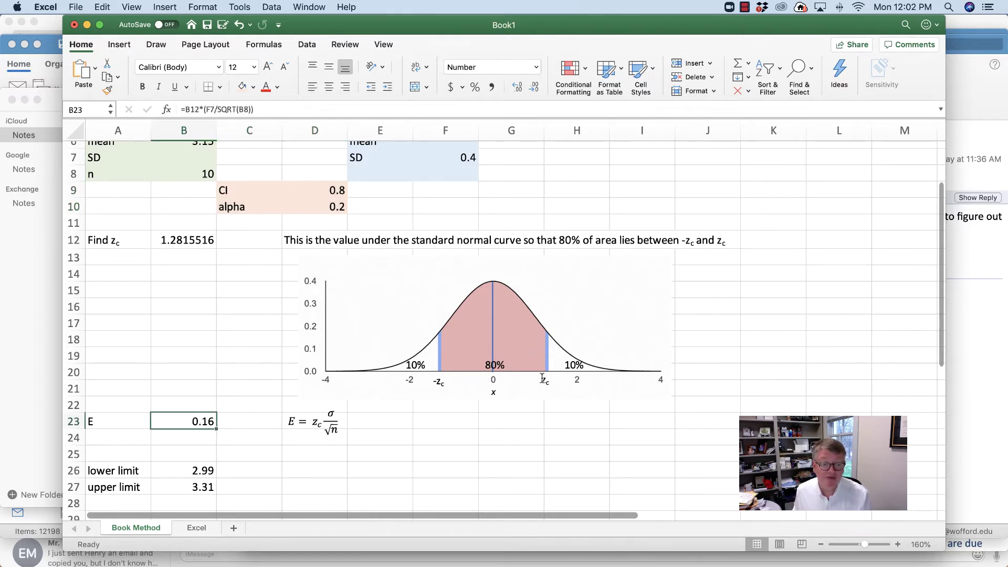
double_click(197, 241)
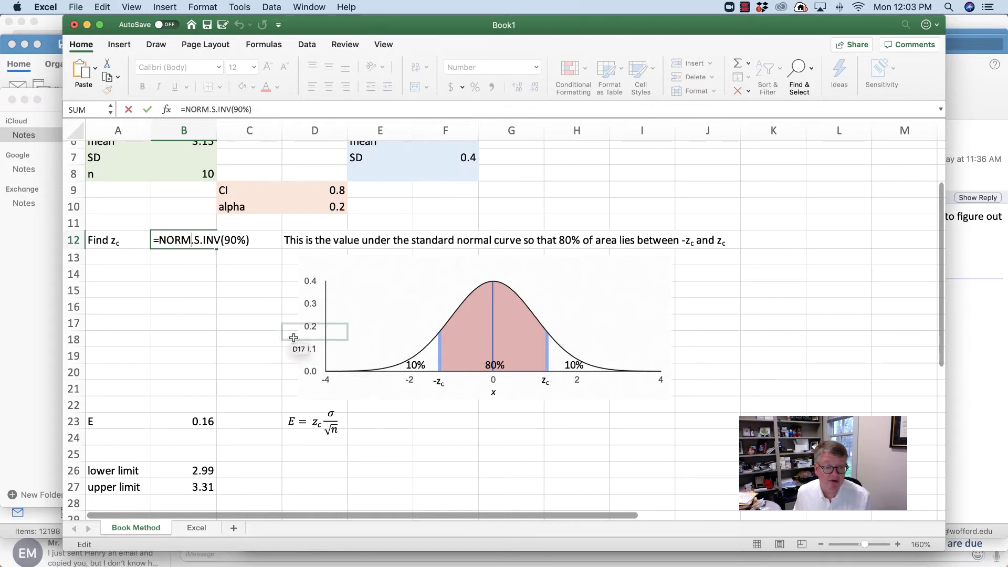
drag(226, 240, 248, 240)
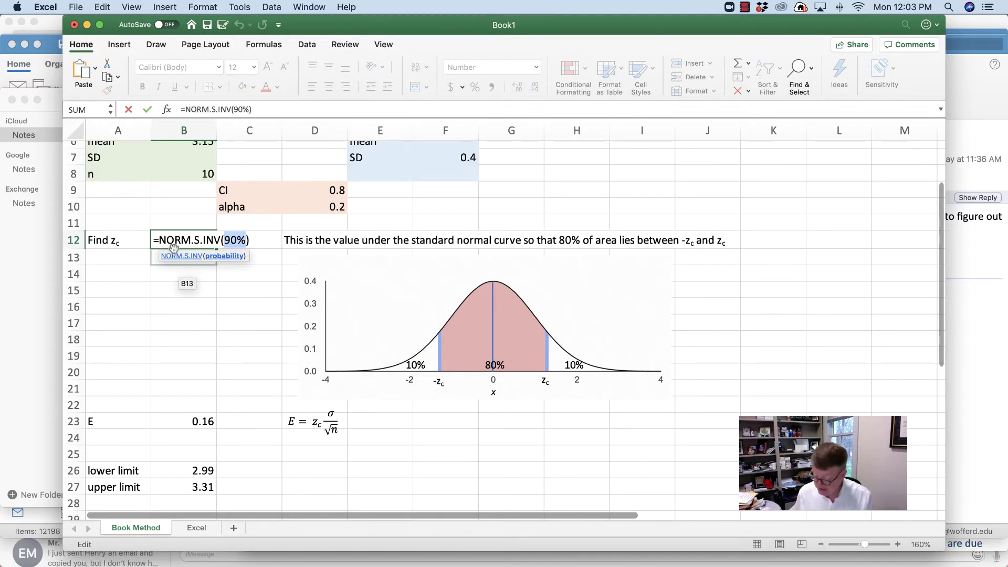
key(Return)
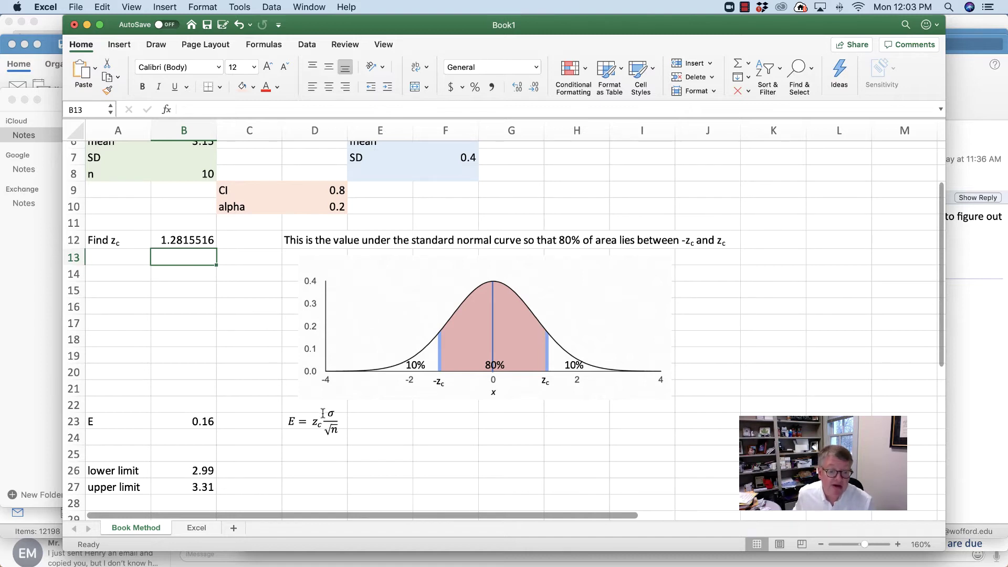
Review the margin of error formula in B23, which gives E = 0.16.
scroll(344, 432, up, 1)
double_click(206, 436)
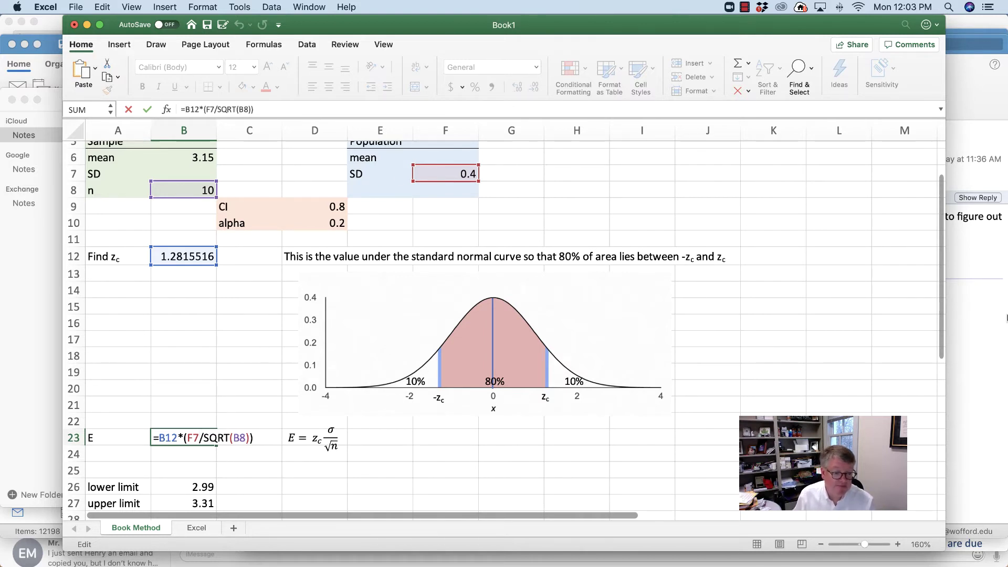
key(Return)
key(Down)
key(Down)
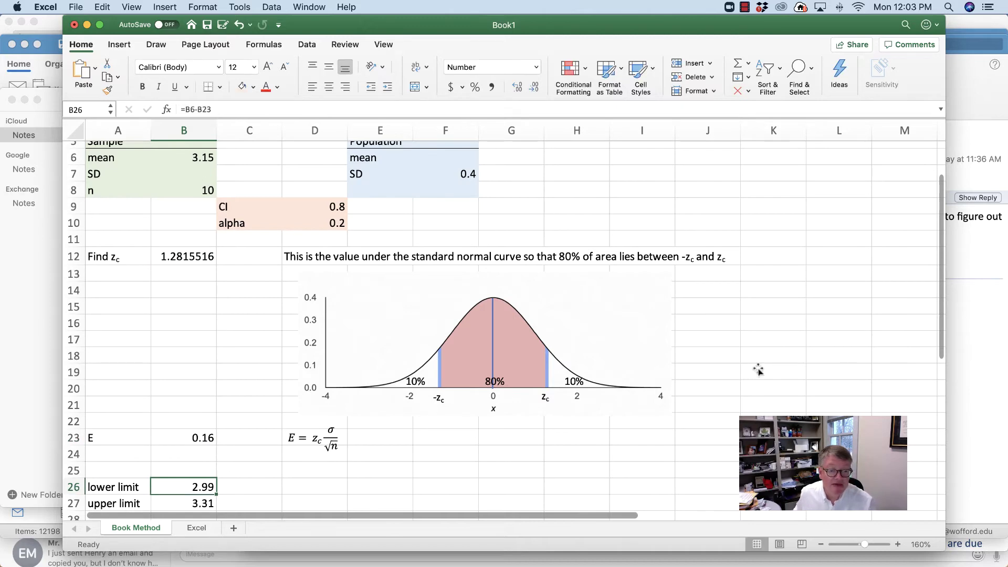
Review the lower limit (2.99) in B26 and upper limit =B6+B23 (3.31) in B27.
scroll(308, 409, up, 1)
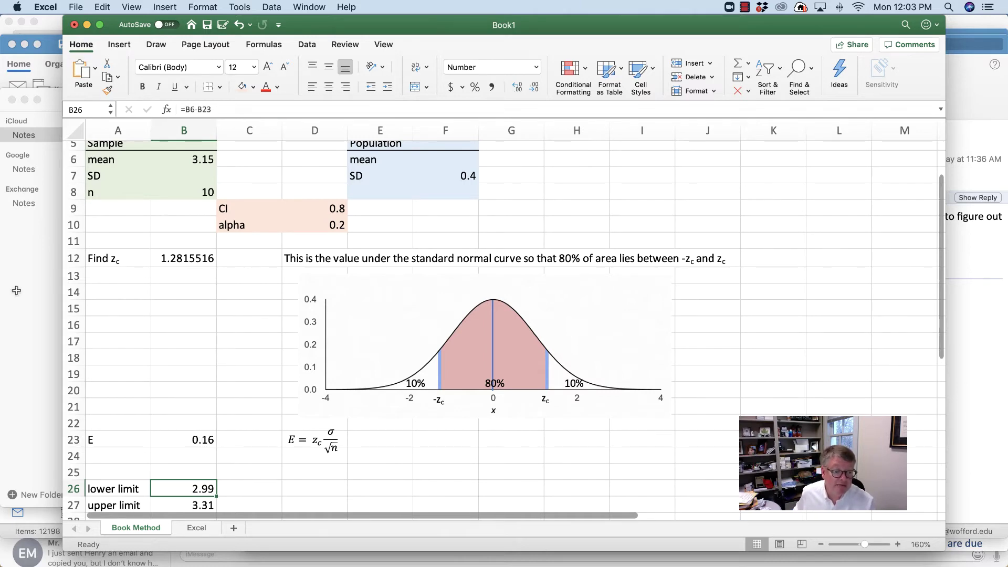
scroll(307, 478, down, 2)
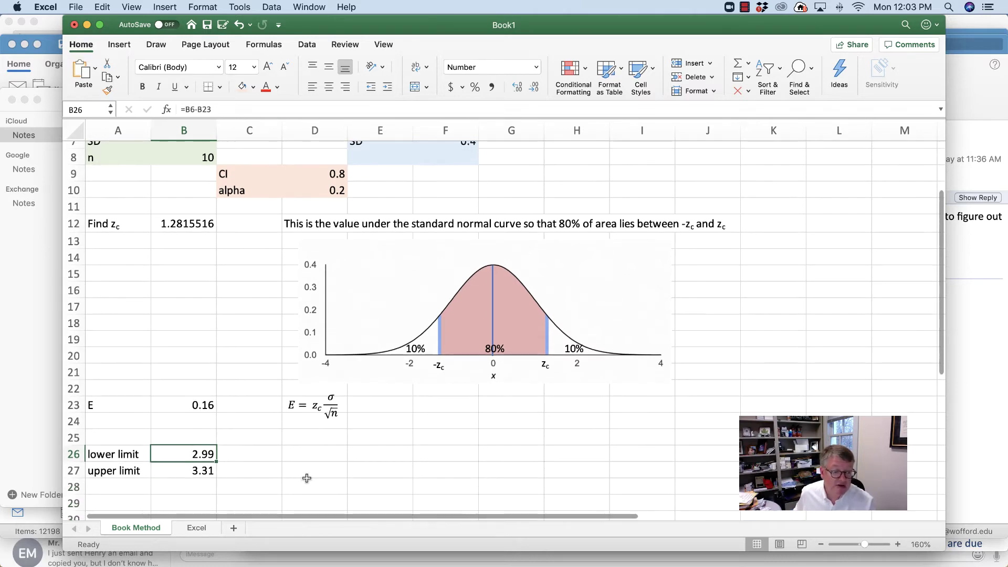
double_click(205, 455)
scroll(203, 231, up, 2)
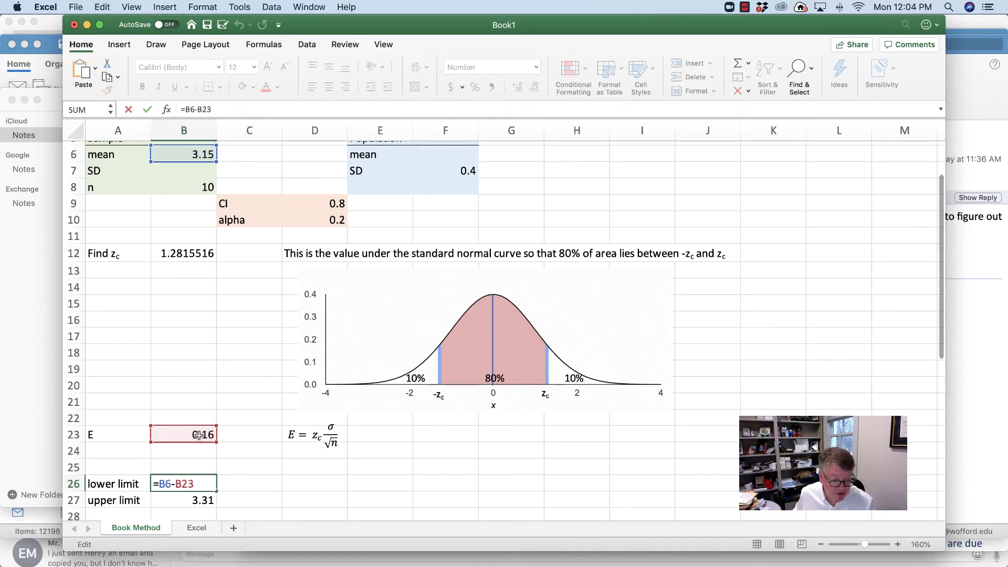
key(Return)
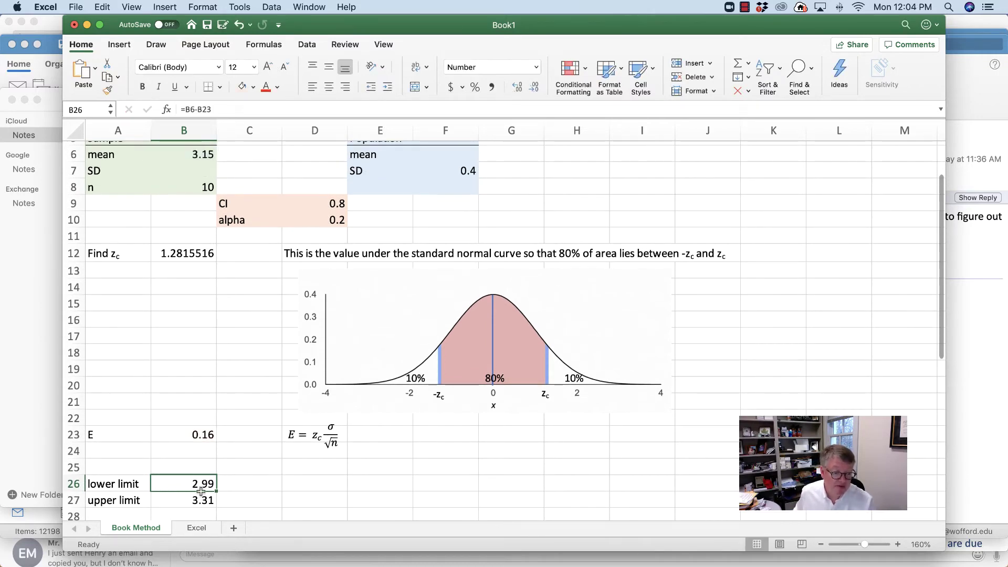
key(F2)
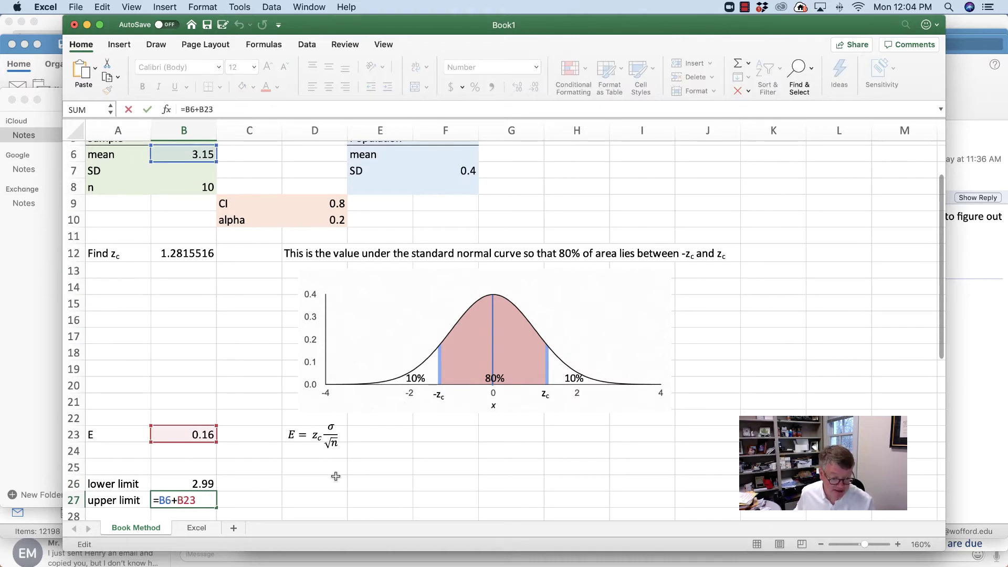
key(Return)
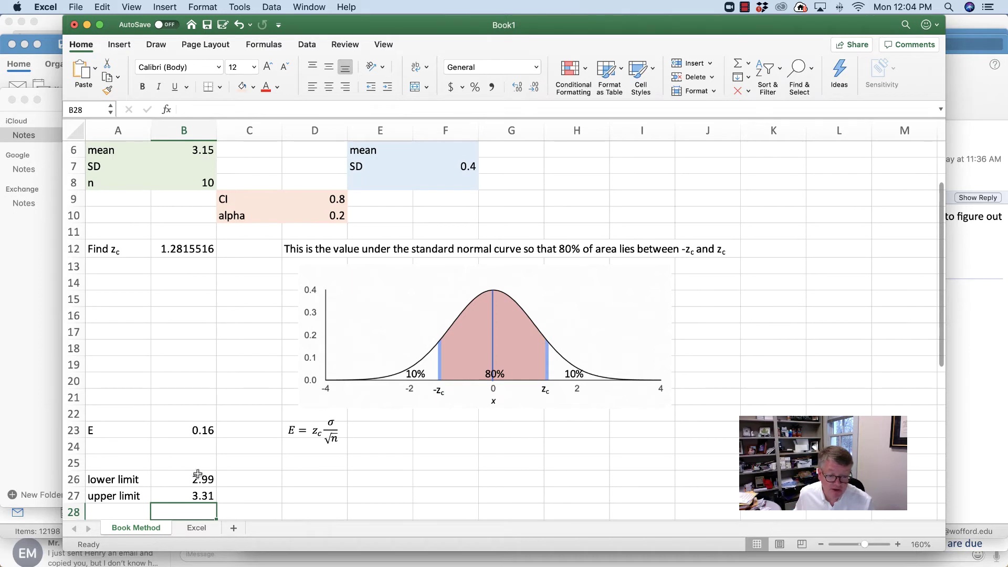
scroll(245, 480, up, 5)
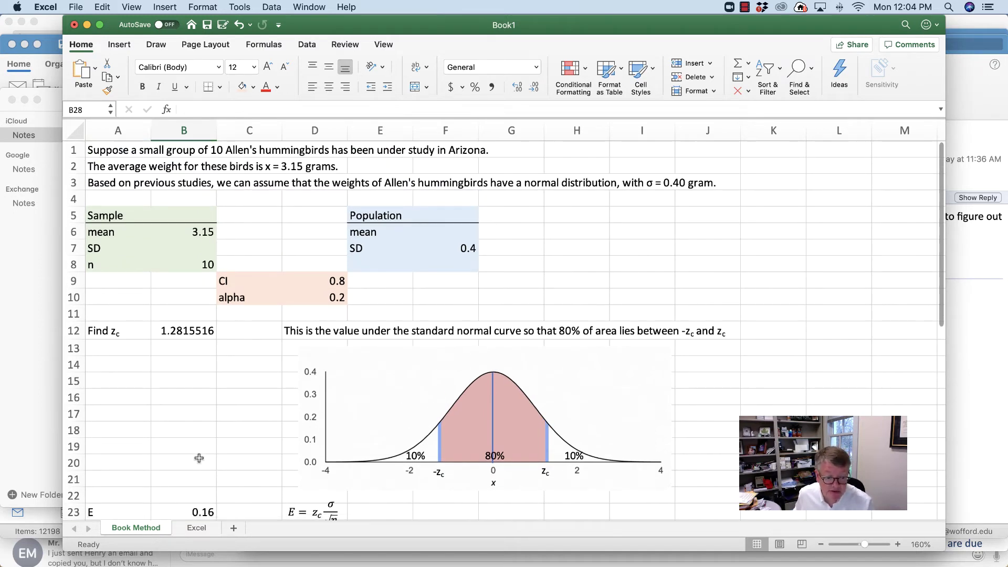
On the Excel sheet, inspect the CONFIDENCE.NORM margin of error formula in B12 and its arguments.
click(195, 528)
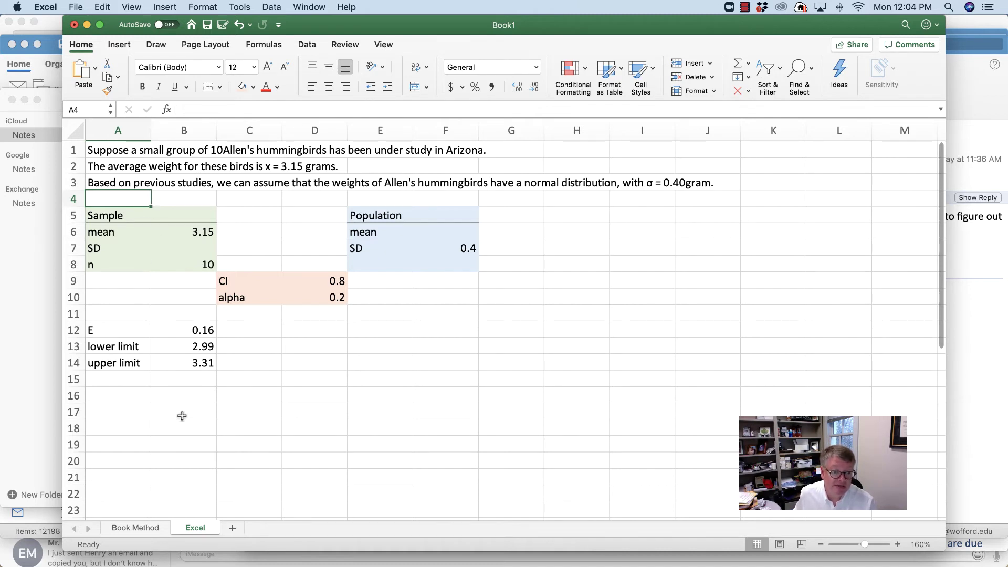
double_click(197, 330)
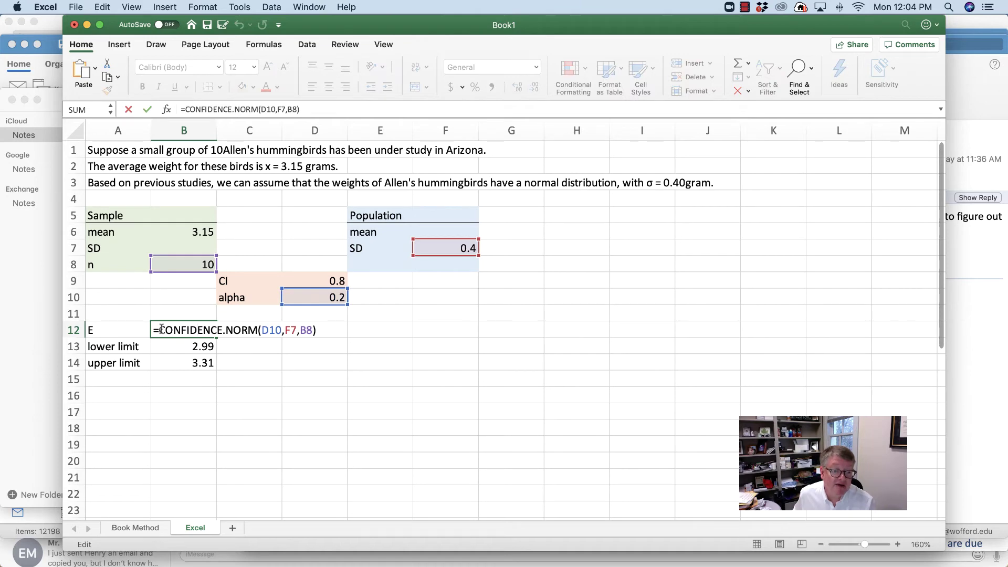
click(269, 329)
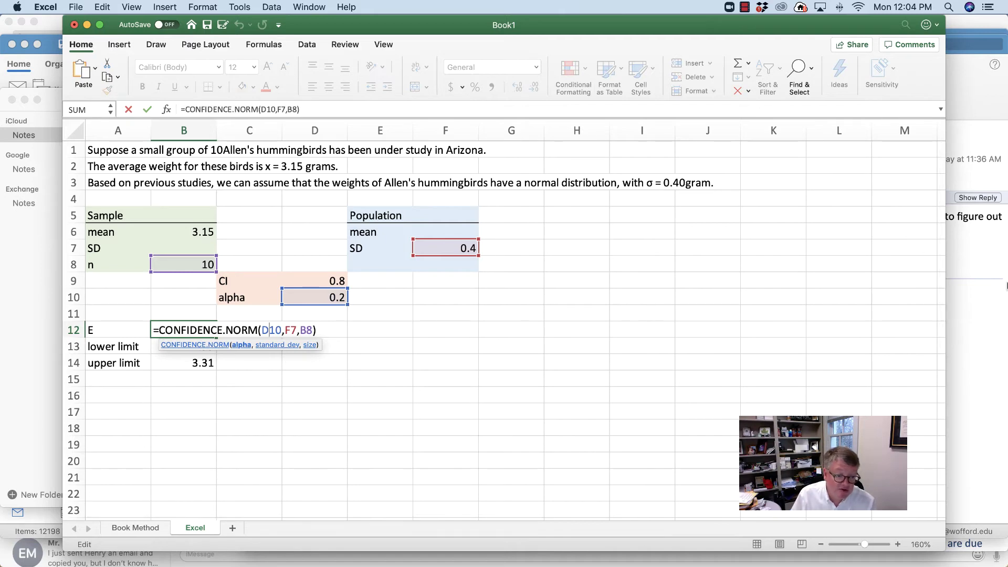
key(Return)
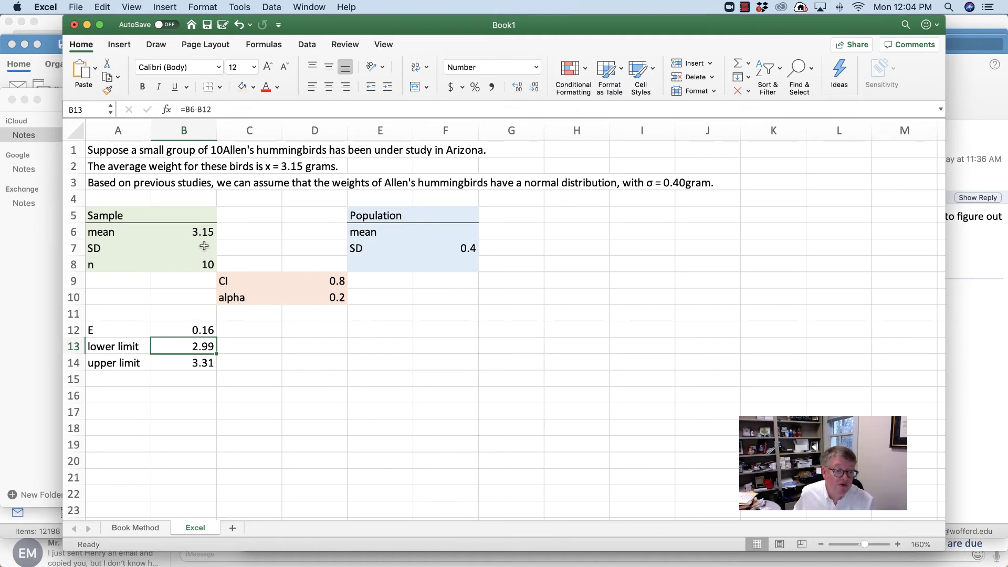
Check the lower and upper limit formulas in B13 and B14, then return to Book Method.
double_click(193, 348)
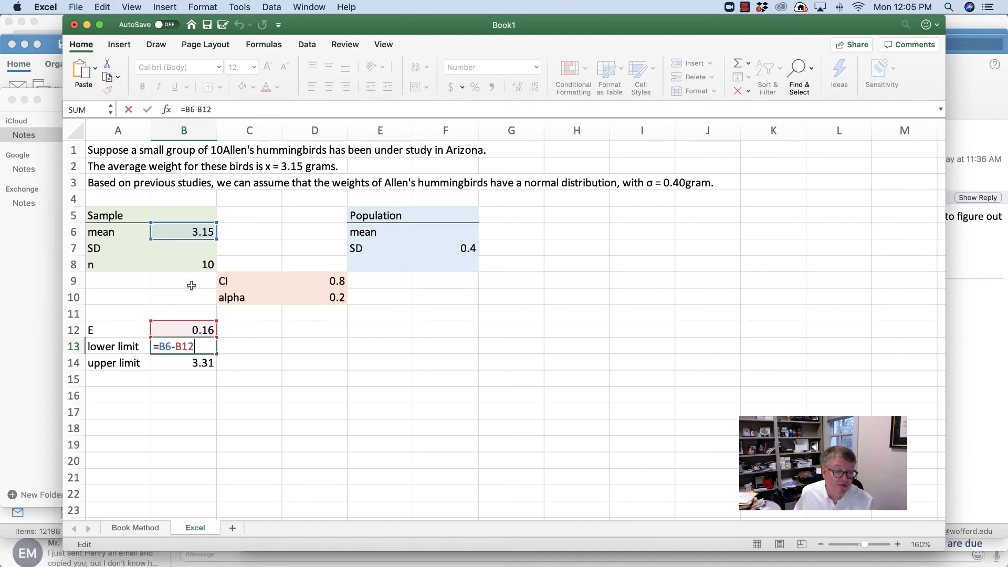
key(Return)
double_click(204, 361)
key(Return)
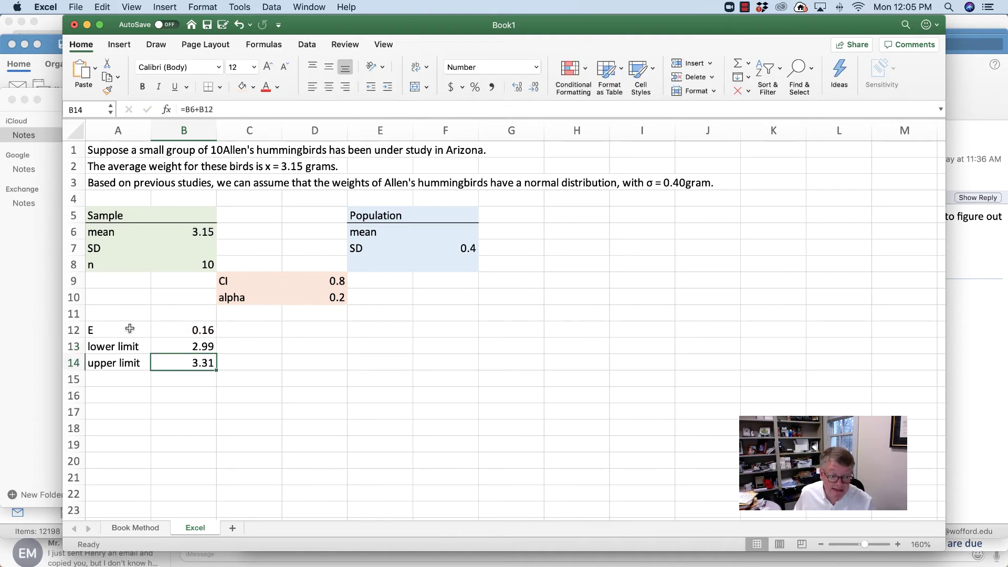
click(144, 528)
scroll(131, 490, down, 2)
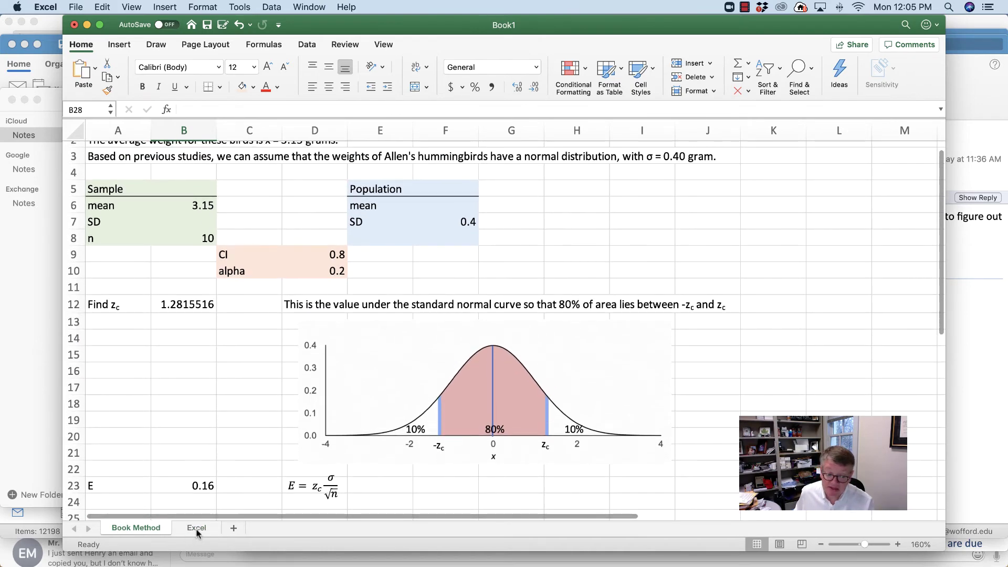
Scroll to part (d), where n = 53.628552 is computed for E = 0.07.
click(197, 528)
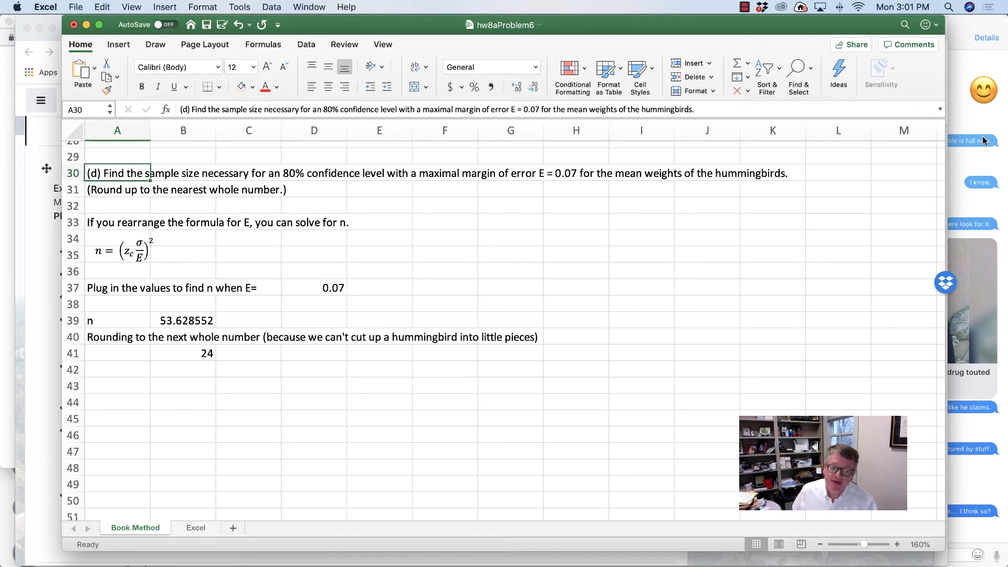
scroll(661, 197, up, 5)
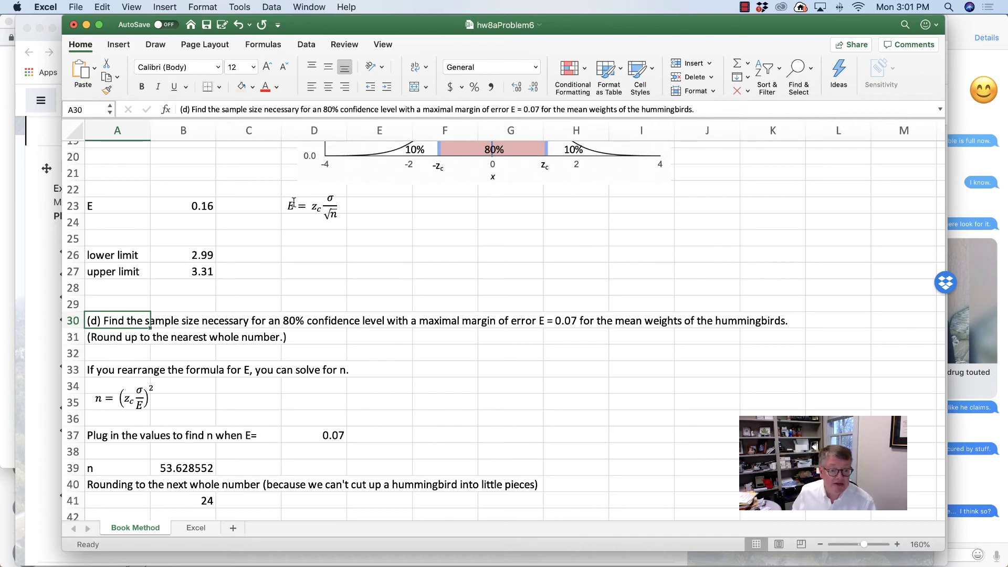
scroll(341, 199, down, 5)
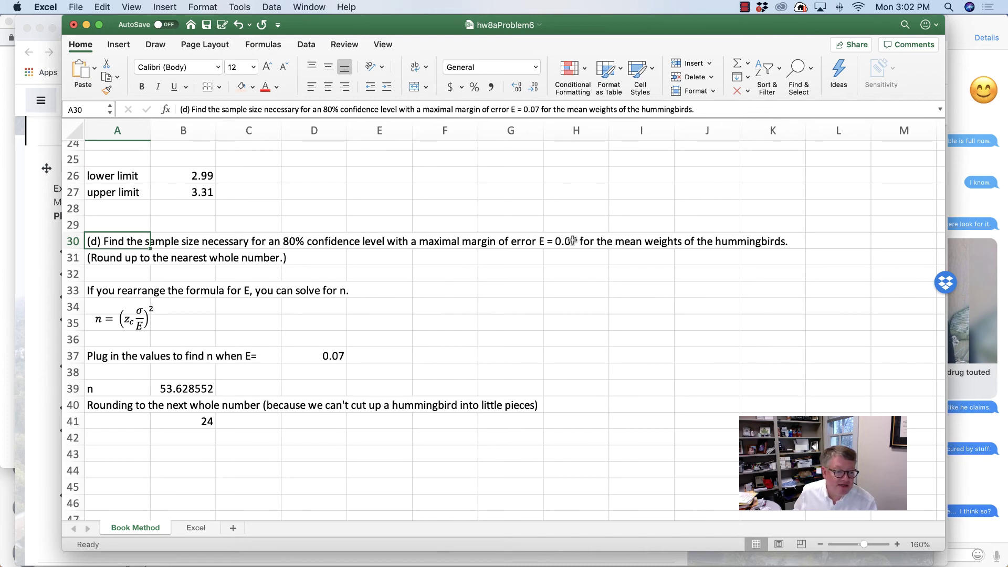
scroll(180, 332, up, 3)
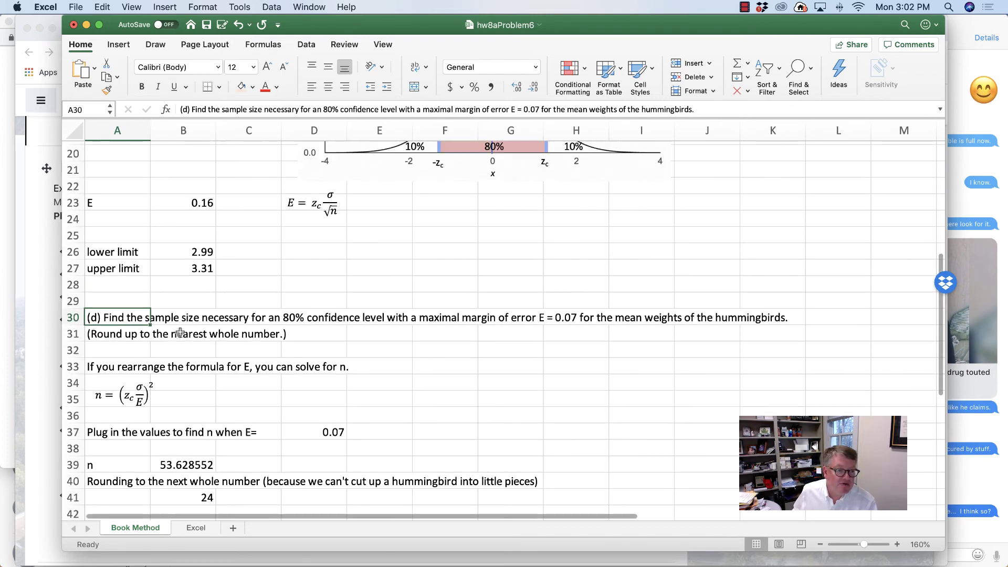
scroll(180, 332, up, 4)
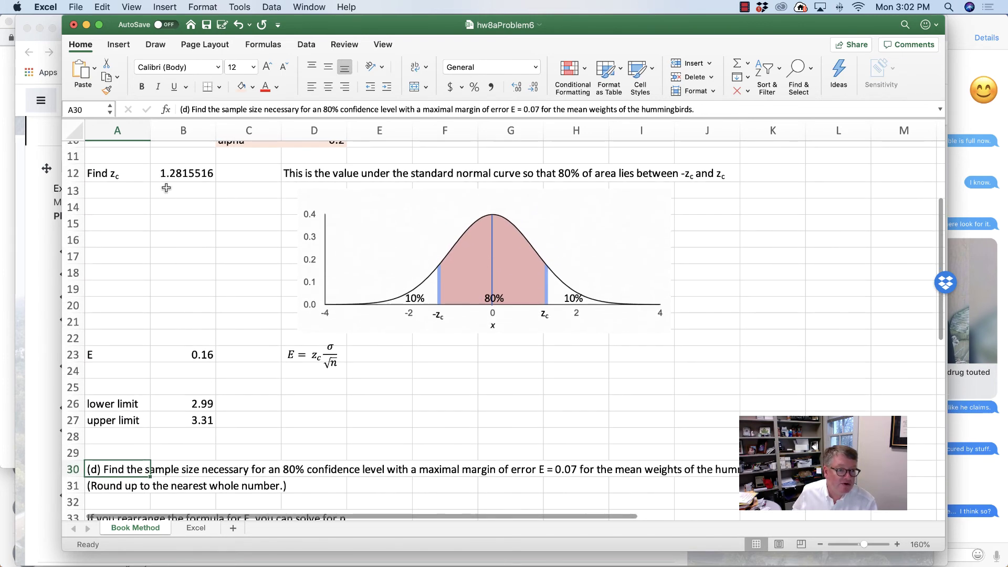
scroll(269, 336, down, 6)
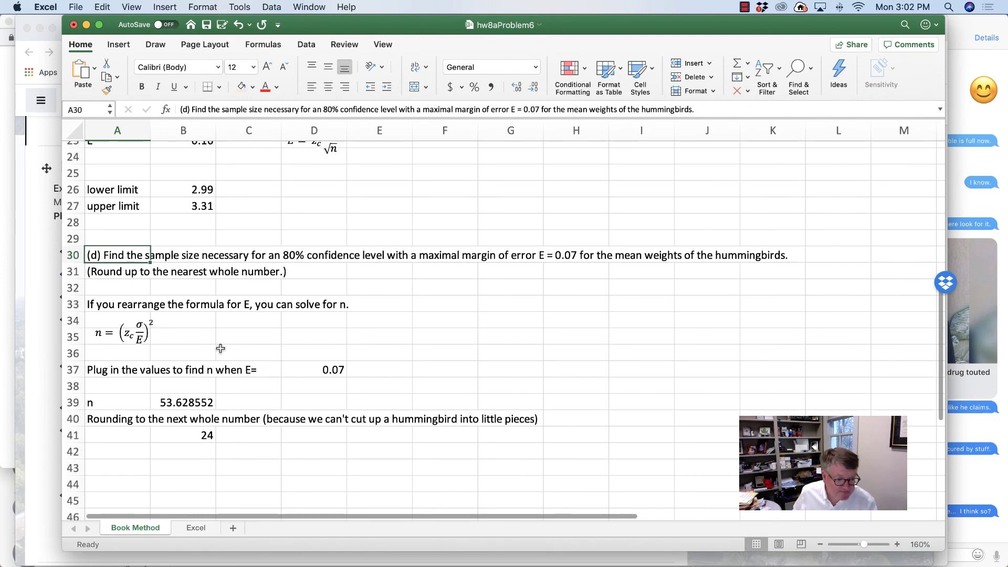
scroll(226, 327, up, 9)
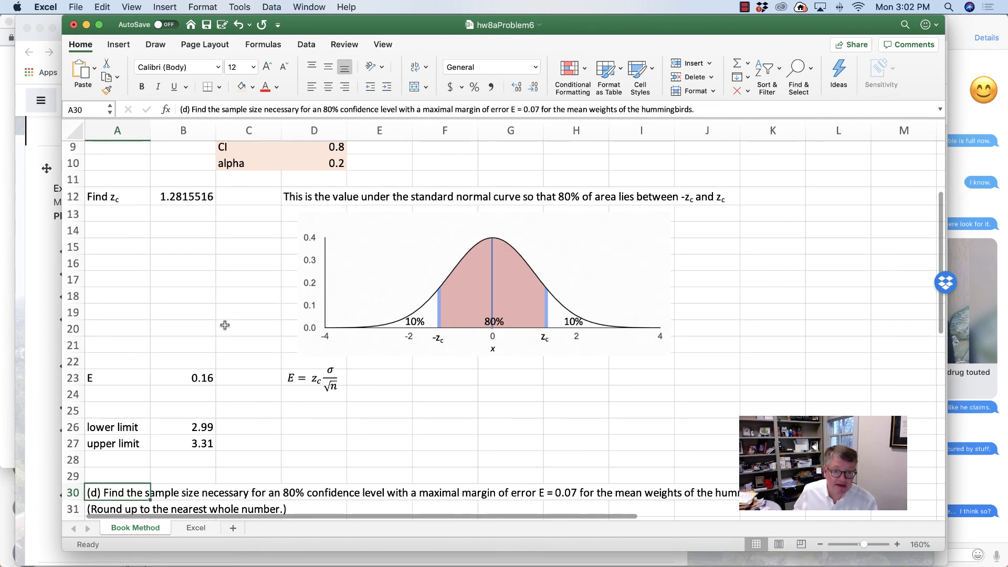
scroll(391, 405, down, 9)
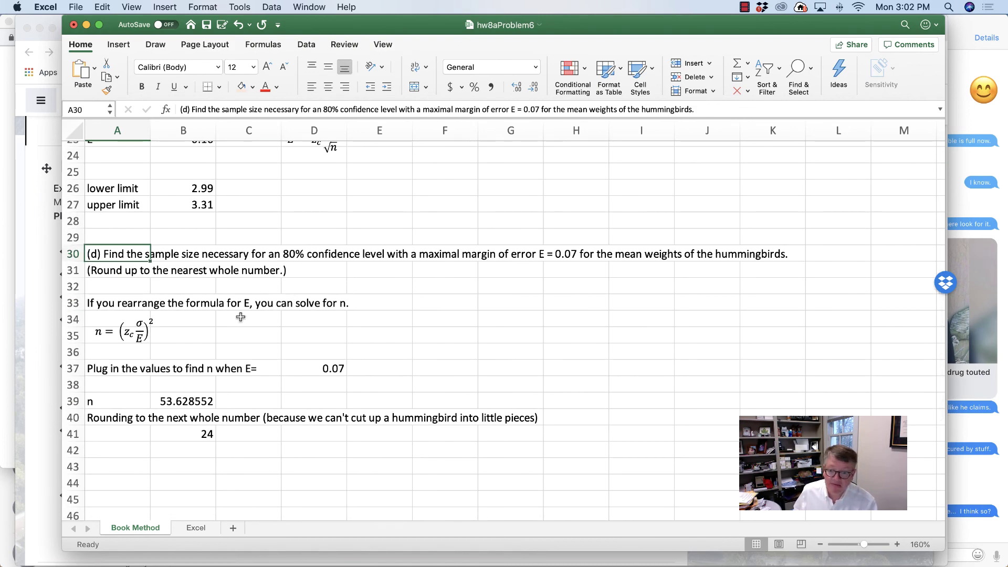
double_click(196, 404)
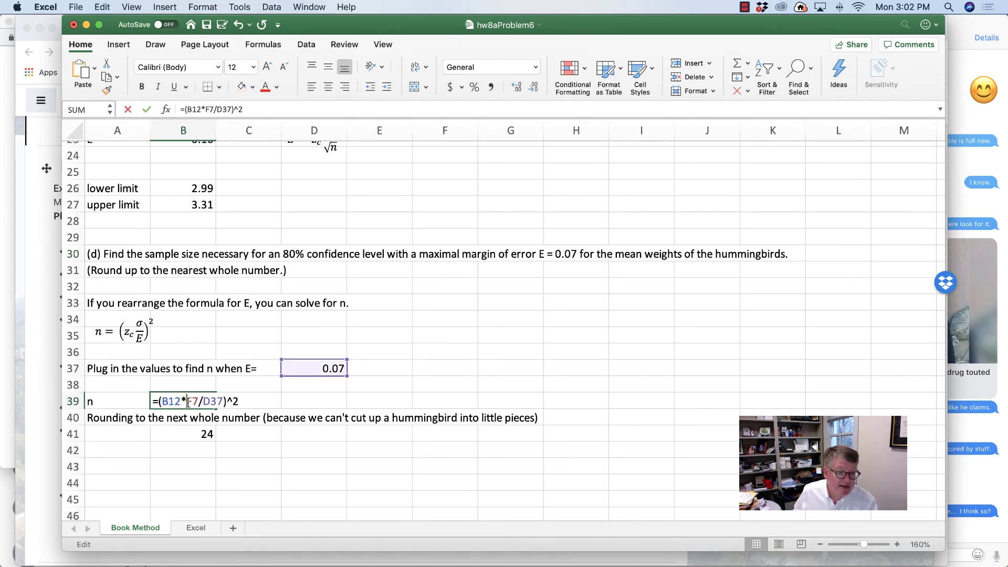
scroll(274, 309, up, 8)
scroll(274, 310, down, 8)
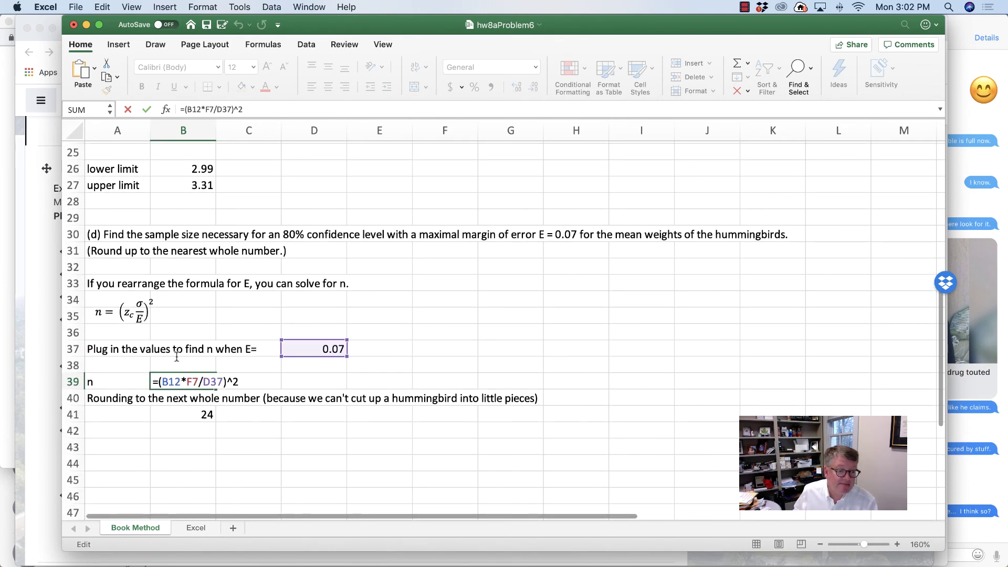
scroll(376, 260, up, 10)
scroll(329, 353, down, 11)
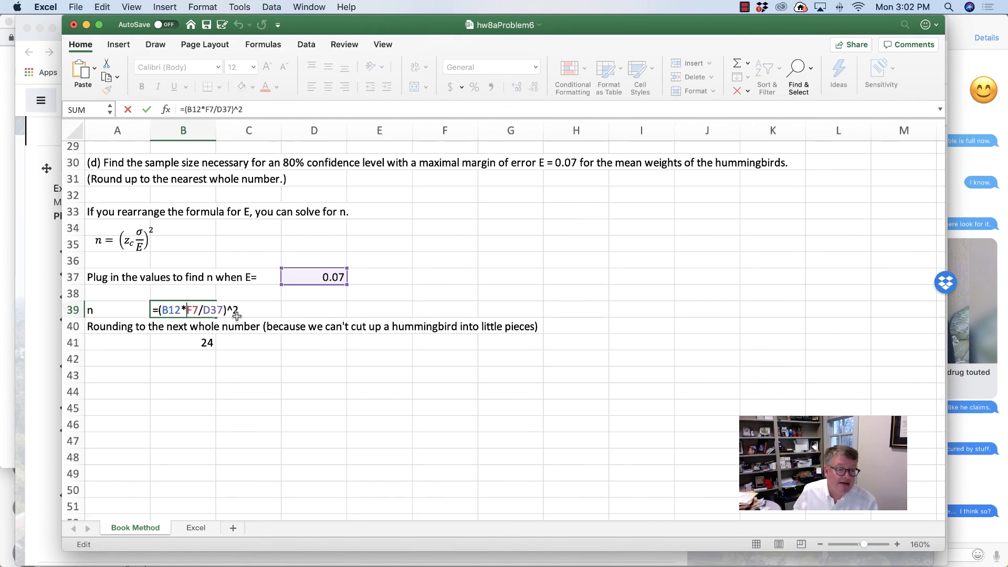
scroll(255, 321, up, 3)
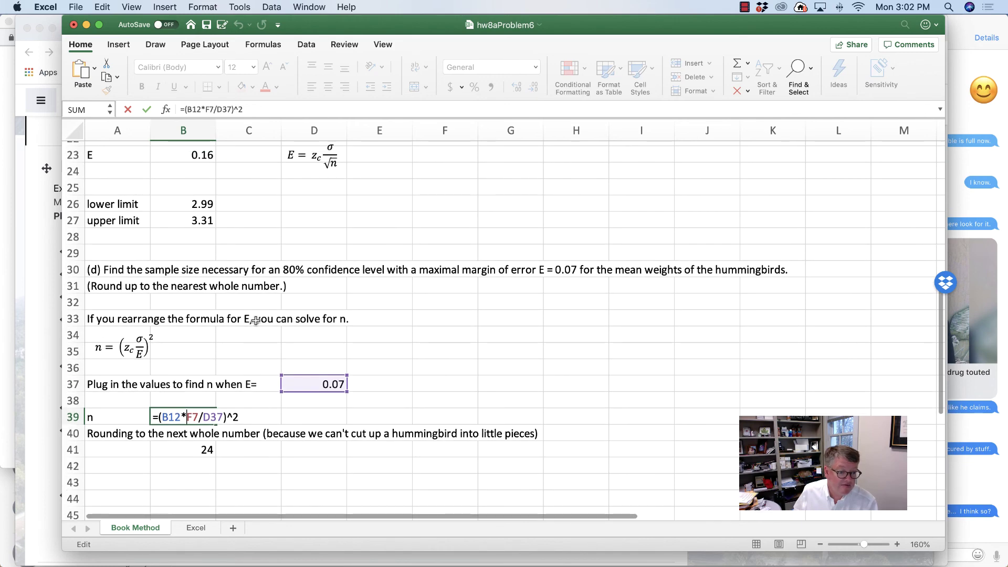
scroll(256, 322, down, 1)
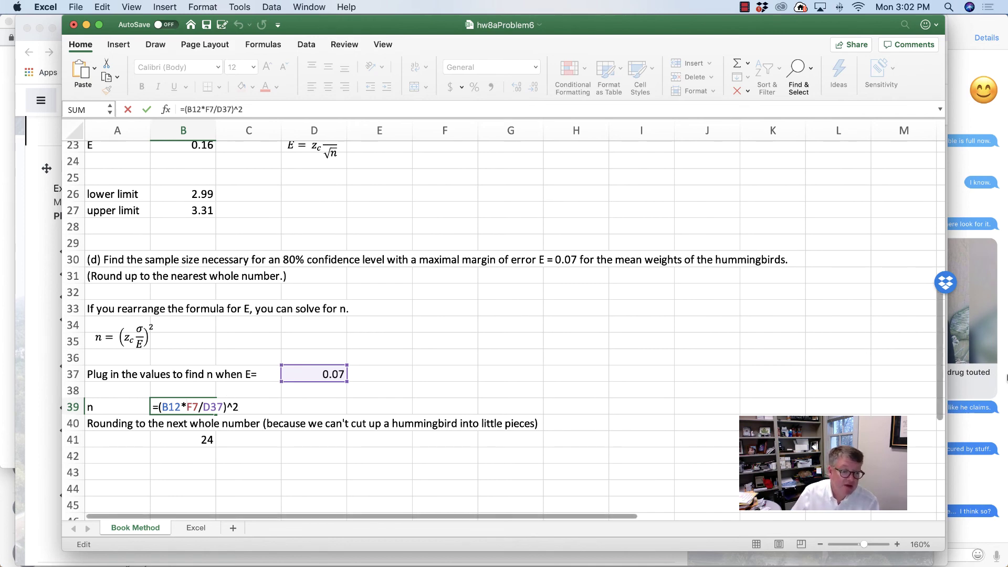
key(Return)
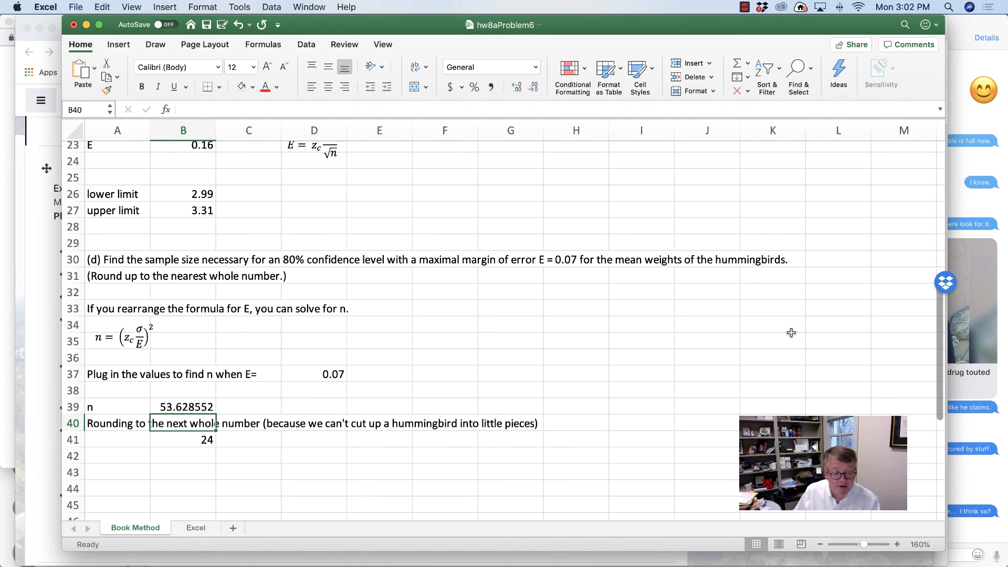
Enter 54 in B41 as the sample size rounded up from 53.628552.
key(Return)
text(54)
key(Return)
key(Up)
key(Up)
key(Up)
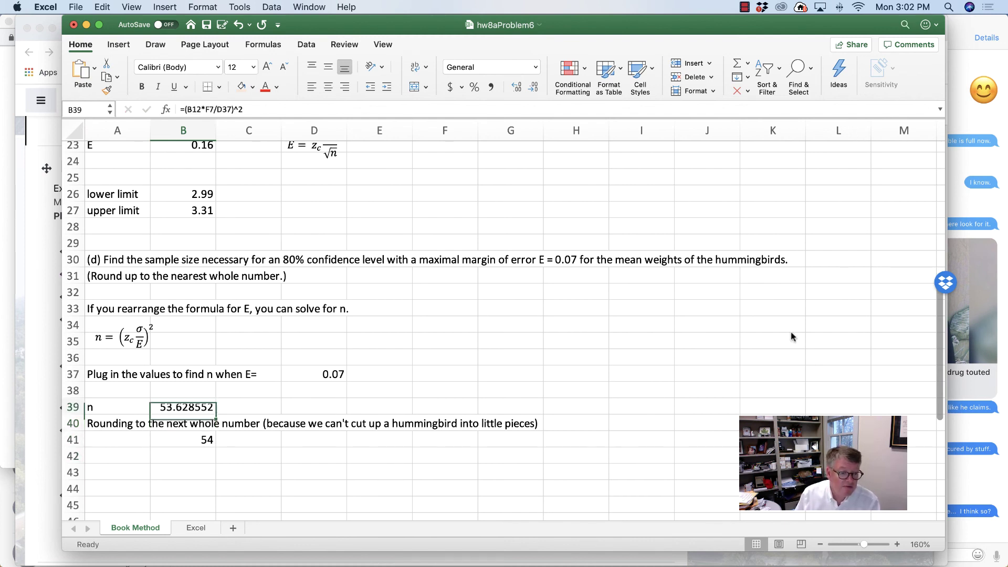